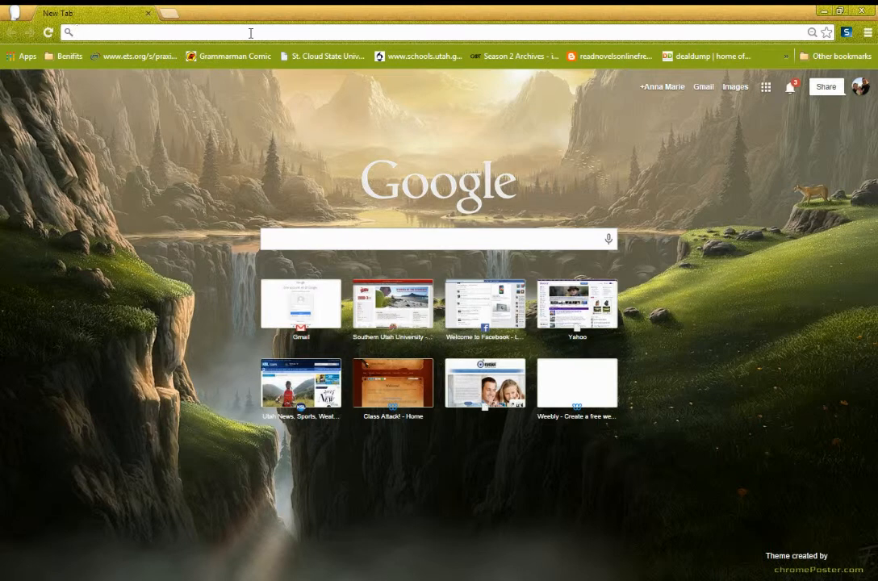
- Load the Yola home page at yola.com in Chrome
type("yo")
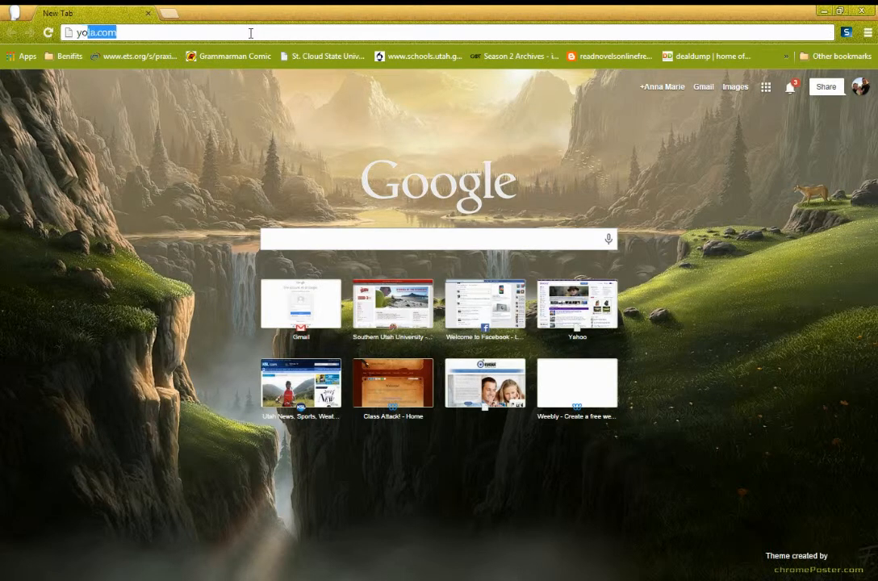
type("la.com")
key("Return")
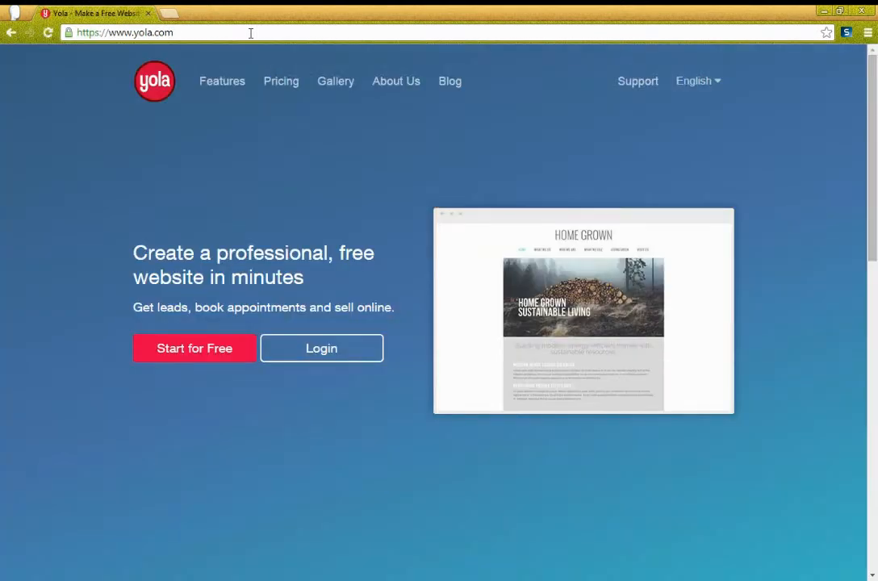
- Open the free sign-up form and enter the user's name and e-mail address, correcting the domain
left_click(177, 357)
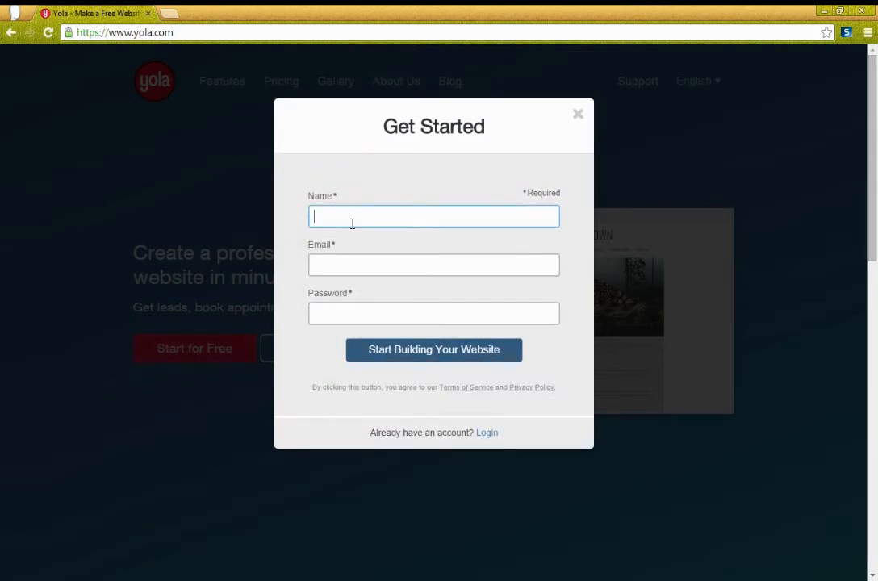
type("Mrs. McNamer")
key("Tab")
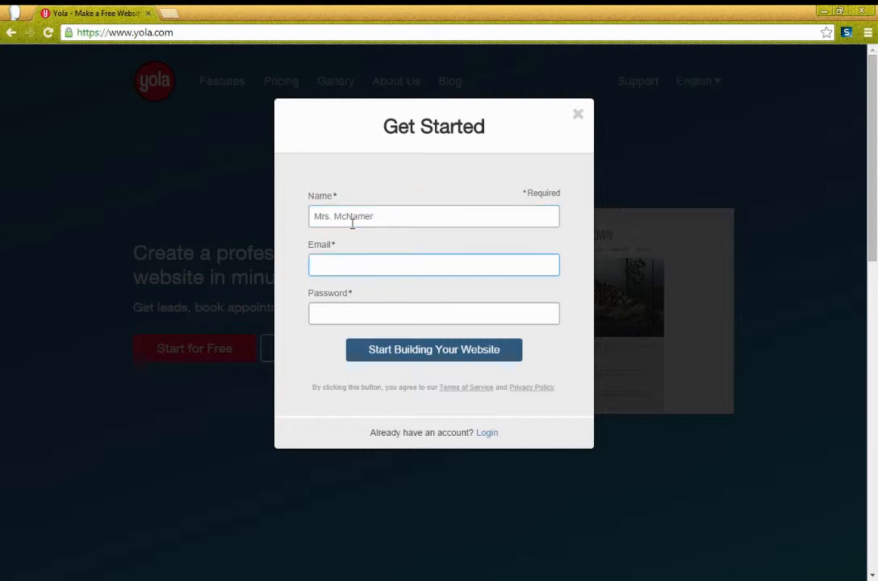
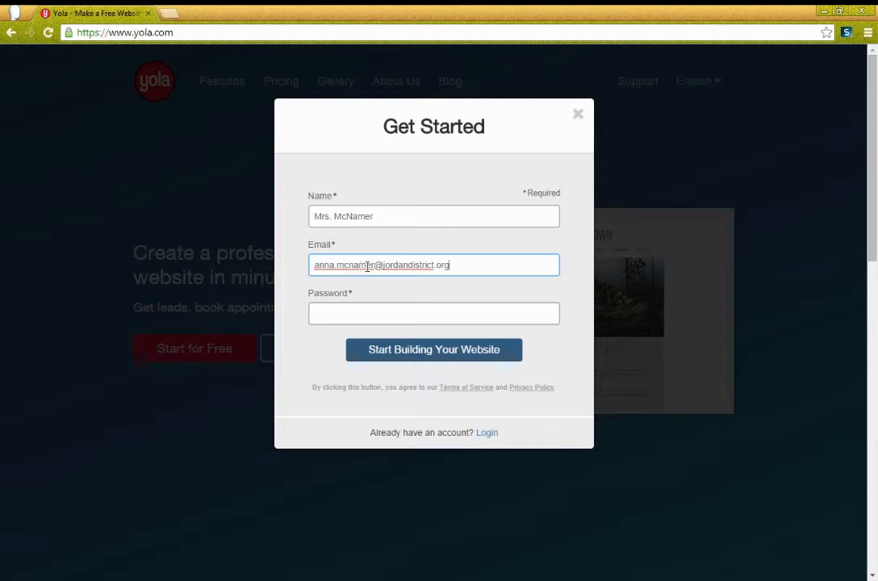
left_click_drag(450, 268, 314, 265)
- Enter the account password and submit the sign-up to create the account
left_click(325, 309)
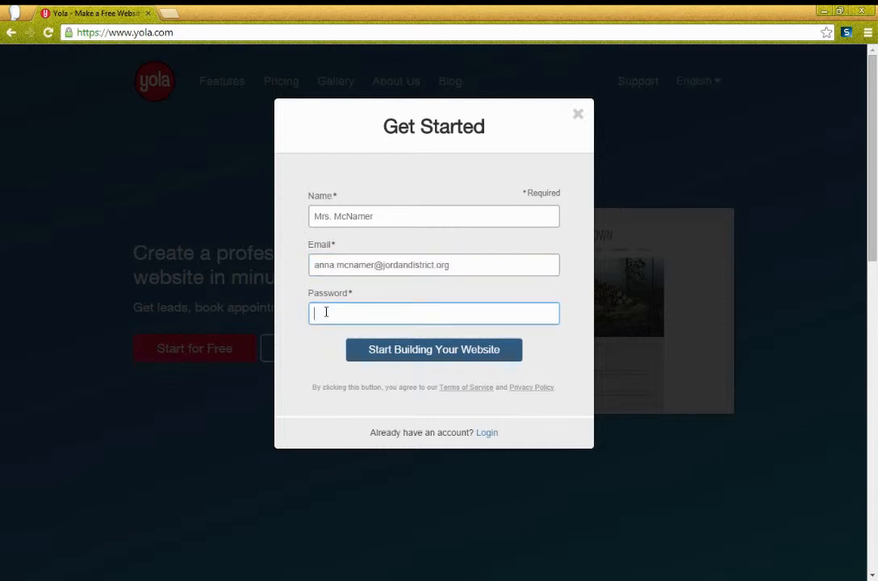
type("••••••")
left_click(388, 356)
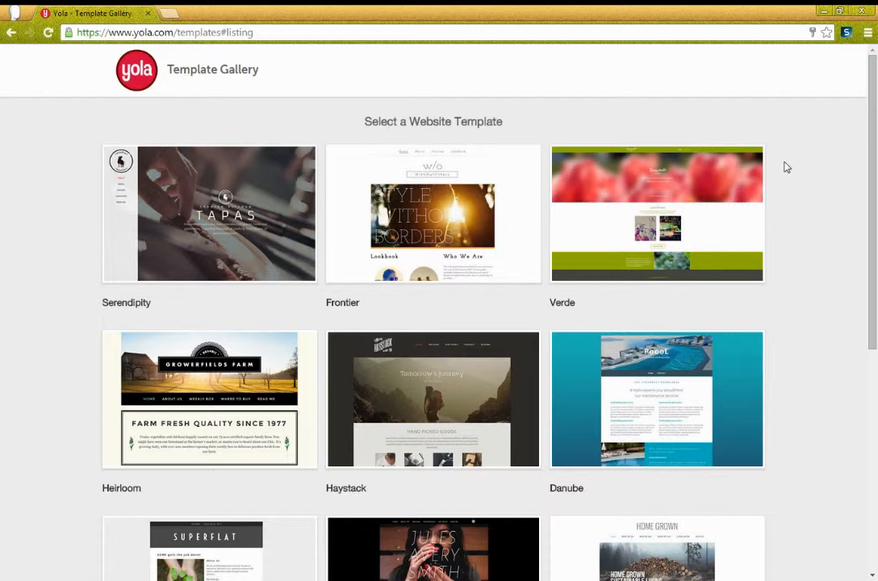
- Browse down the Template Gallery and start a new site from the Super Flat template
scroll(642, 343, "down", 2)
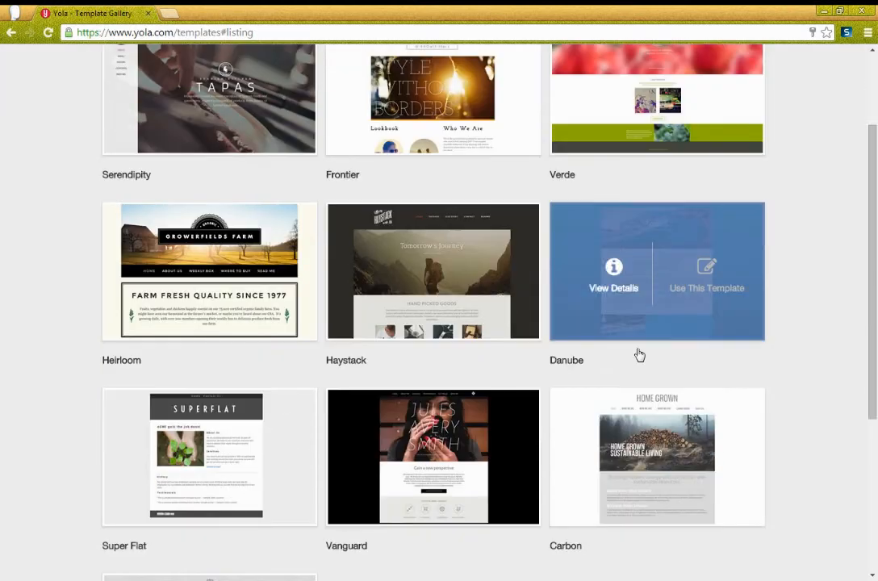
mouse_move(643, 335)
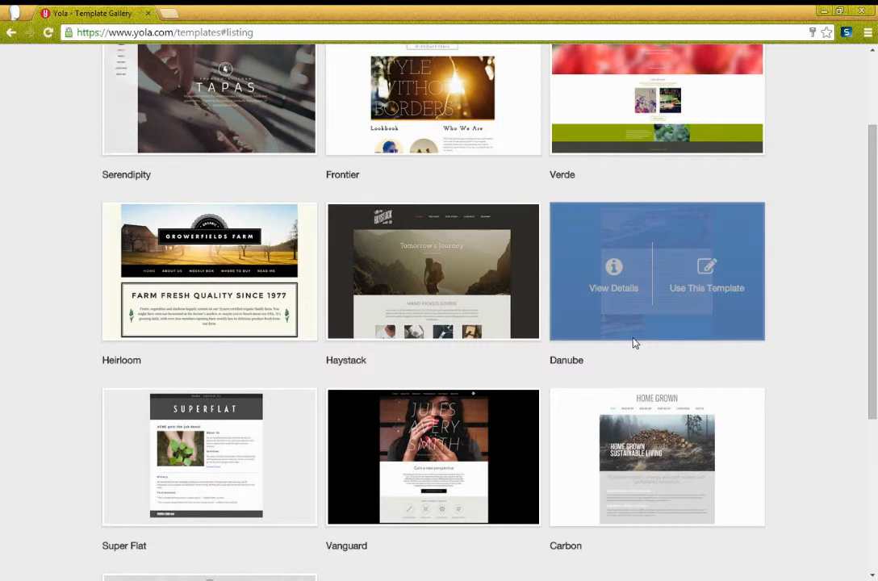
scroll(210, 290, "down", 1)
mouse_move(408, 394)
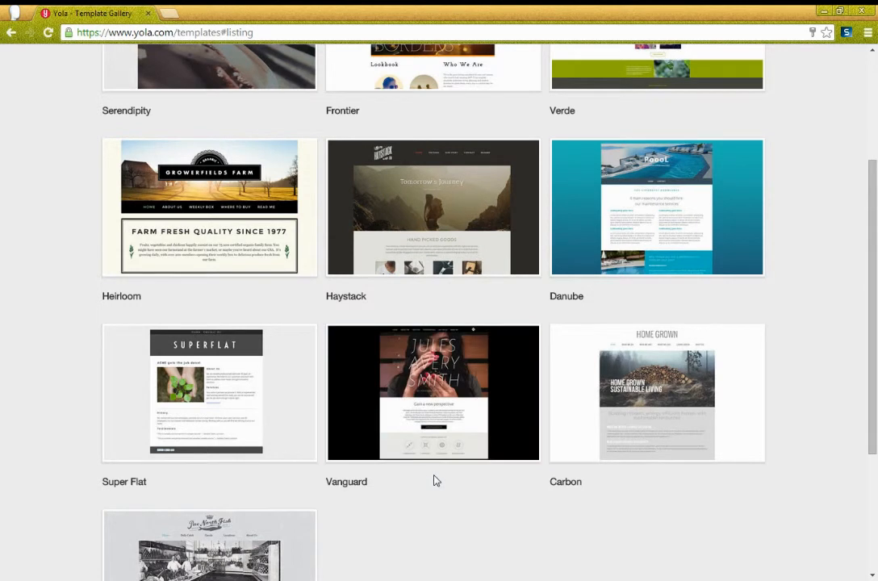
scroll(434, 481, "down", 2)
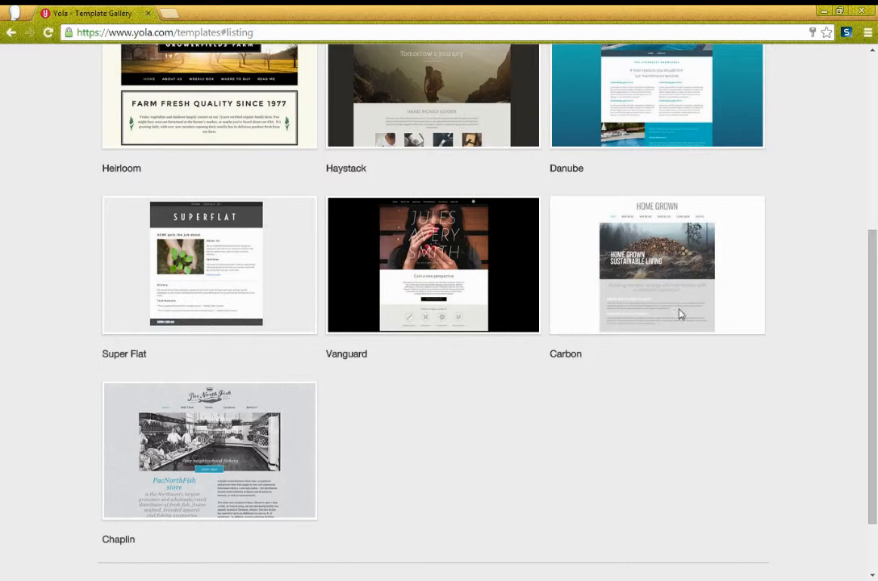
mouse_move(182, 289)
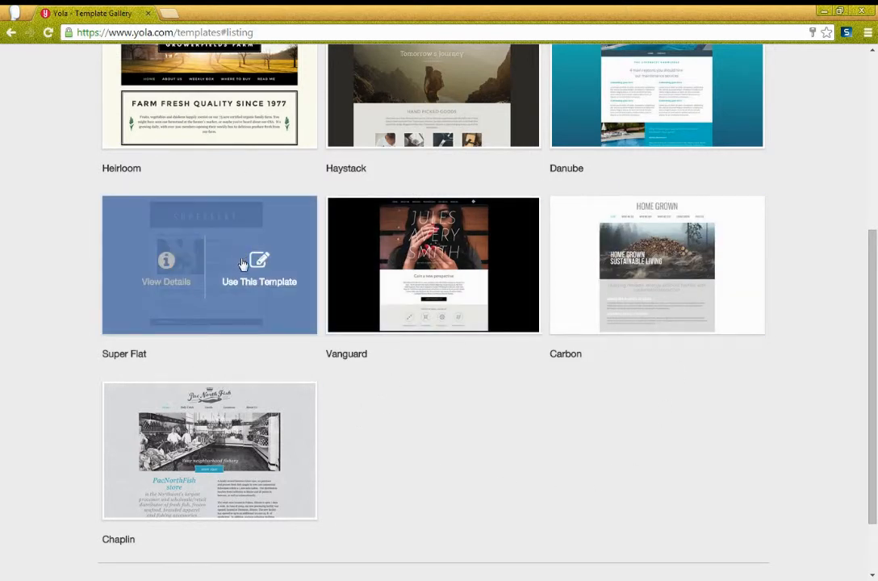
left_click(258, 274)
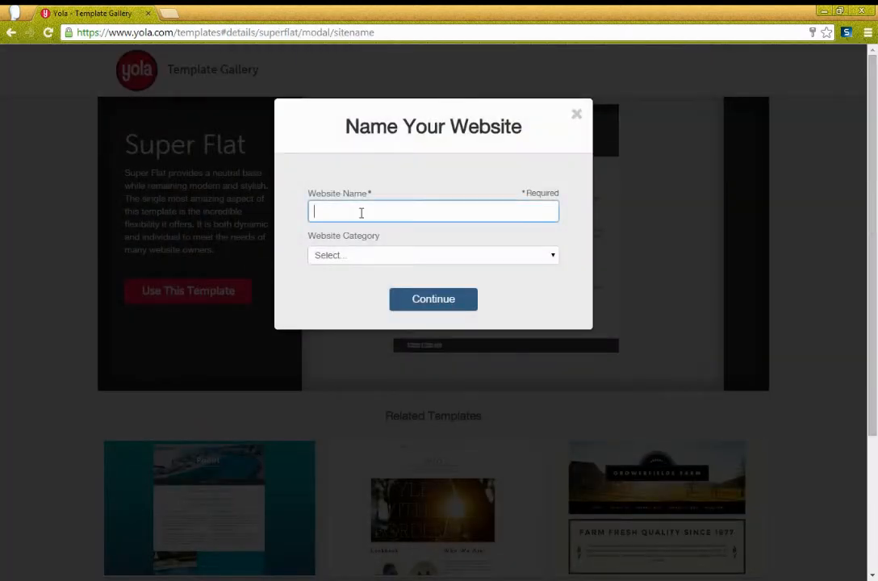
- Name the website 'English Portfolio' in the Education category and skip entering contact details
type("English")
type("Portfolio")
key("Tab")
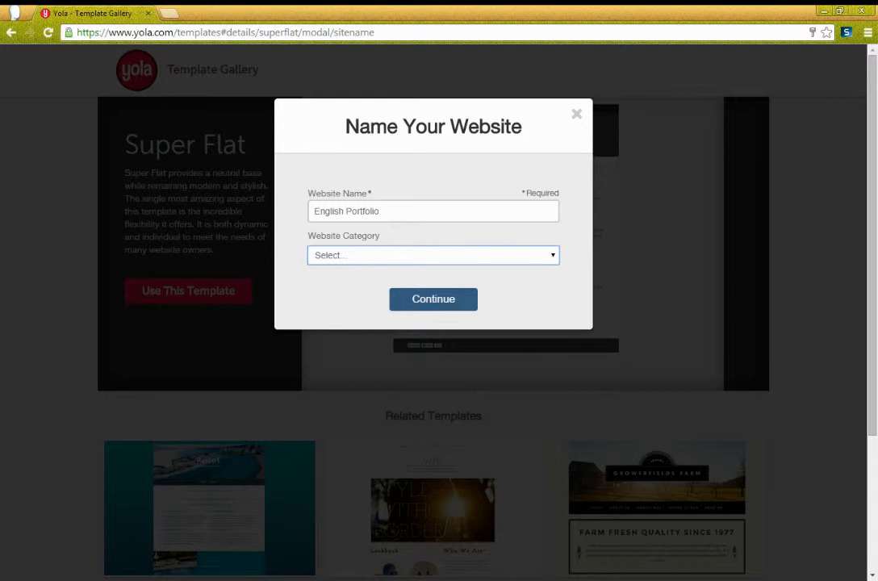
left_click(336, 324)
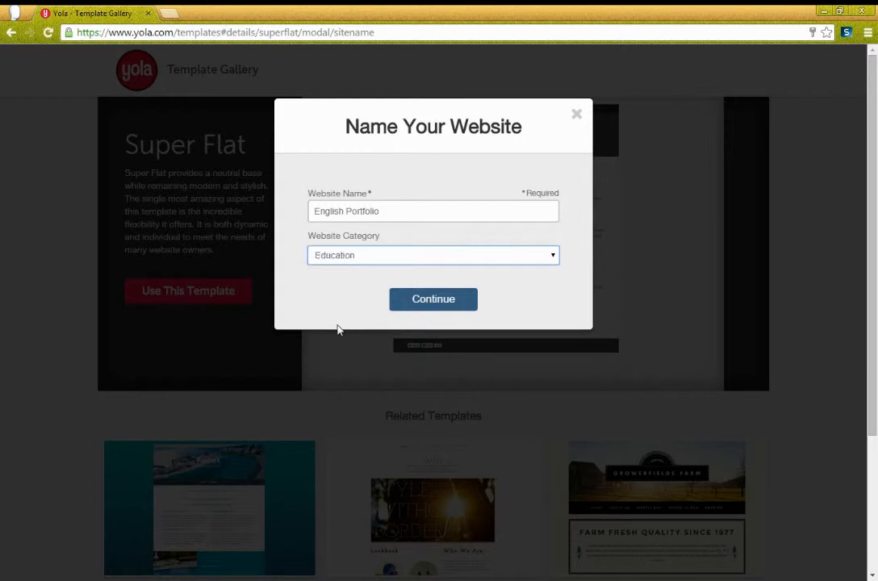
left_click(403, 303)
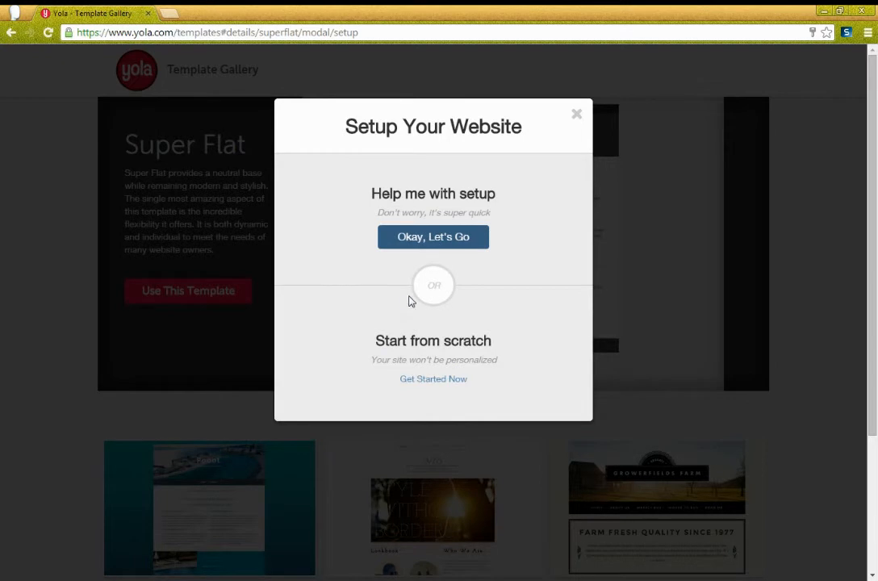
left_click(452, 242)
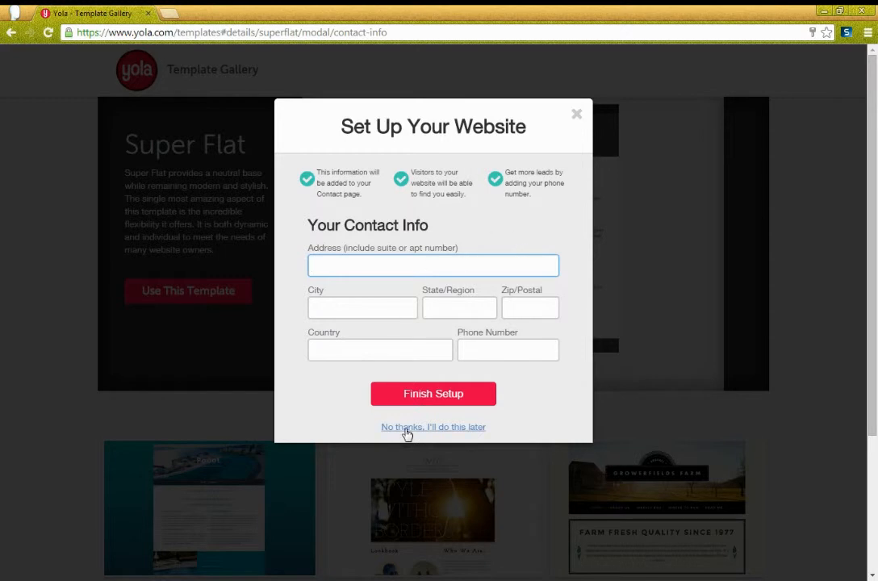
left_click(407, 432)
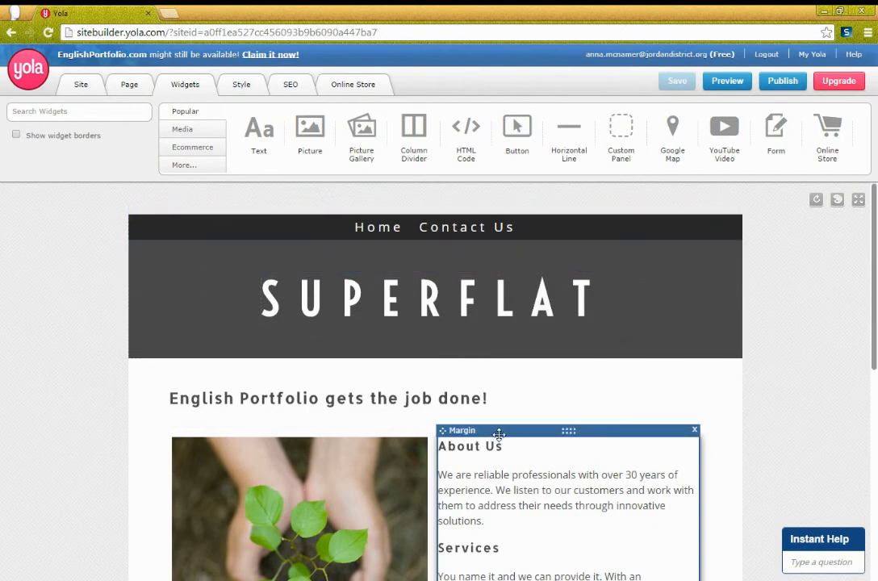
- Scroll down and back up to look over the Super Flat home page template
scroll(502, 432, "down", 1)
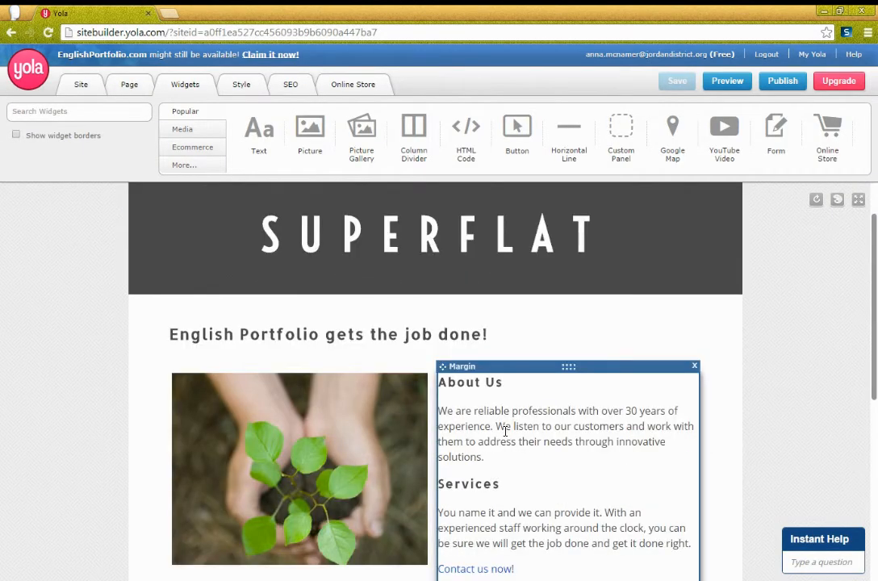
scroll(505, 430, "up", 1)
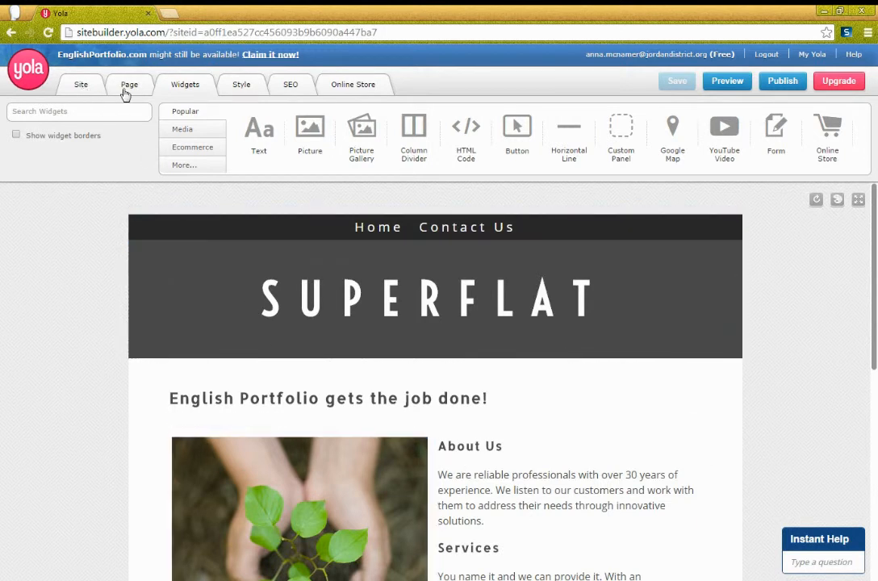
- Tour the Page, Widgets, Style, SEO and Online Store tabs, ending on the page-level options
left_click(94, 84)
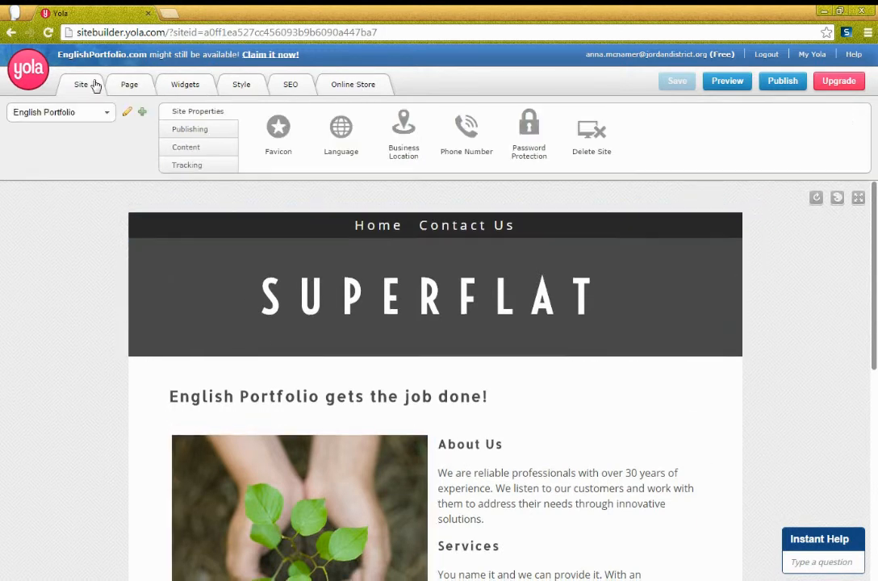
left_click(132, 88)
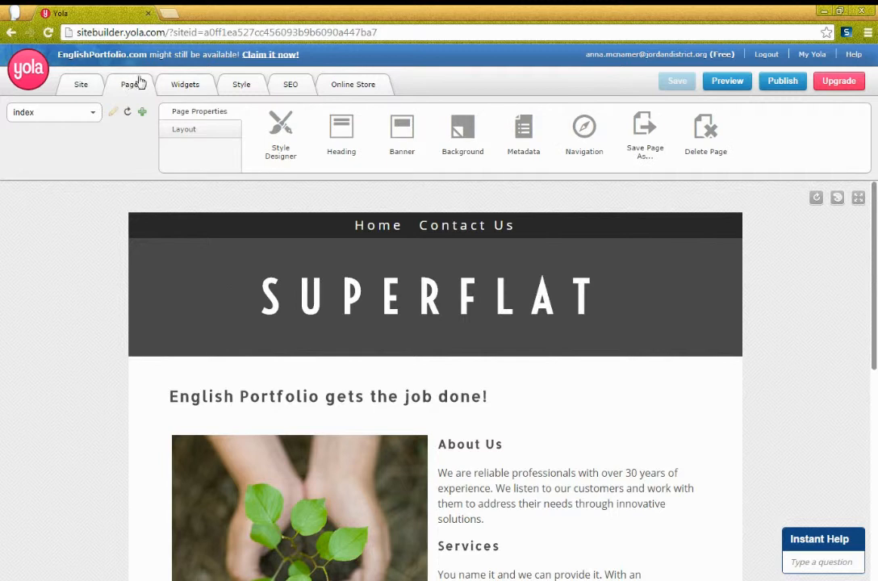
left_click(186, 86)
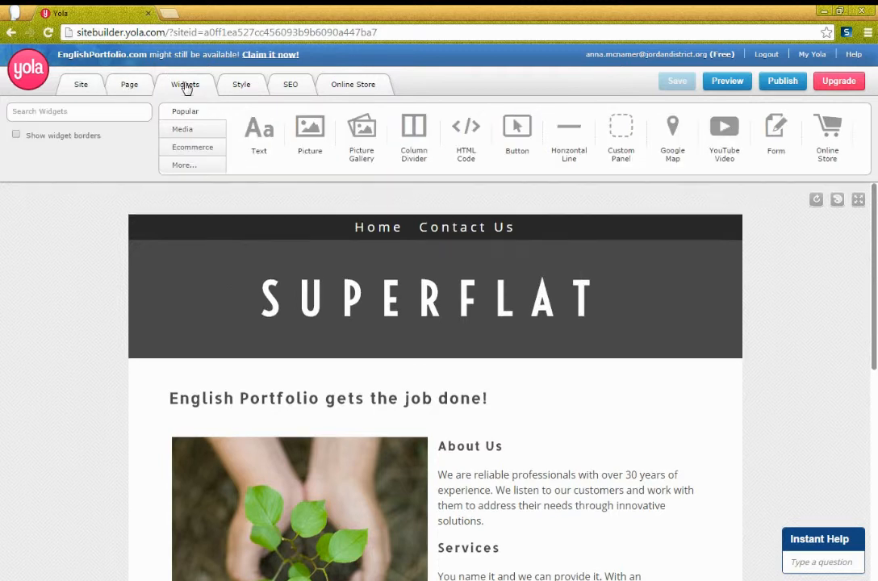
left_click(240, 84)
left_click(292, 84)
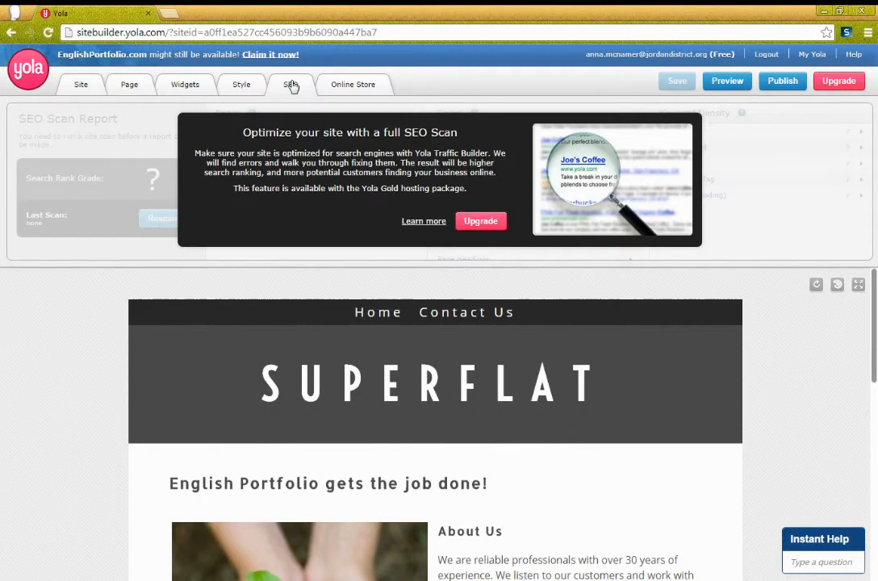
left_click(339, 87)
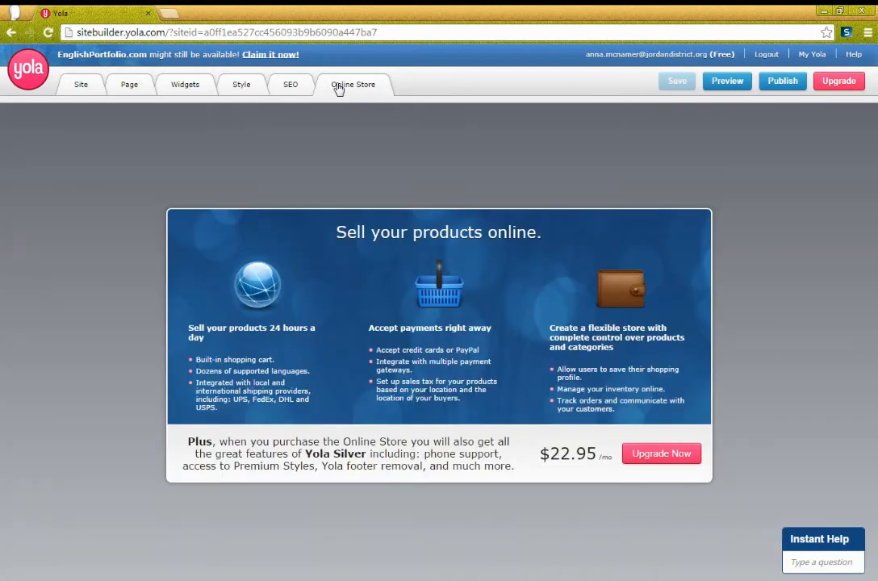
left_click(127, 85)
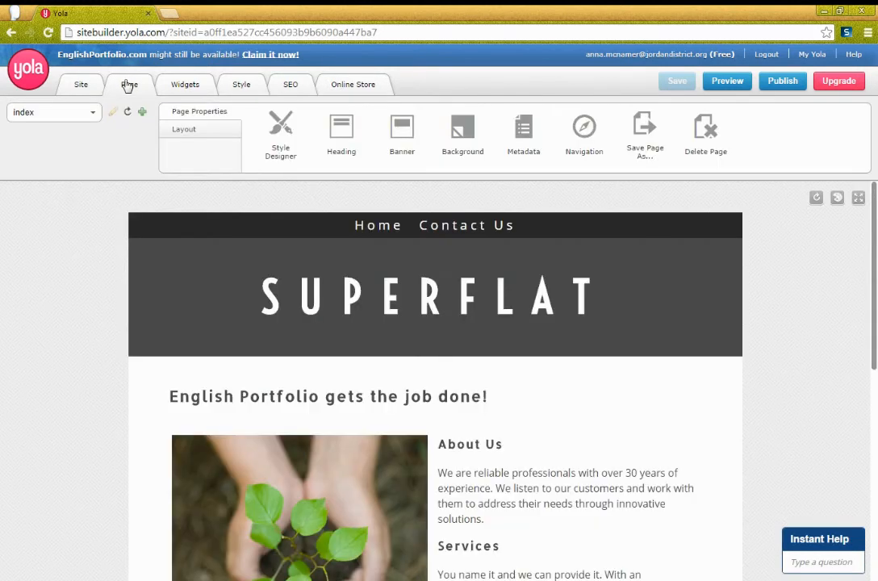
left_click(185, 89)
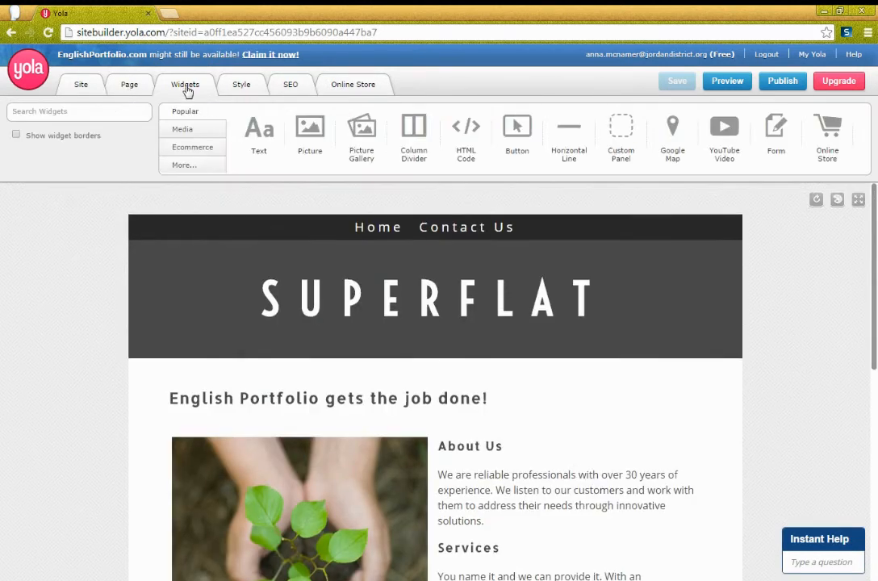
left_click(111, 79)
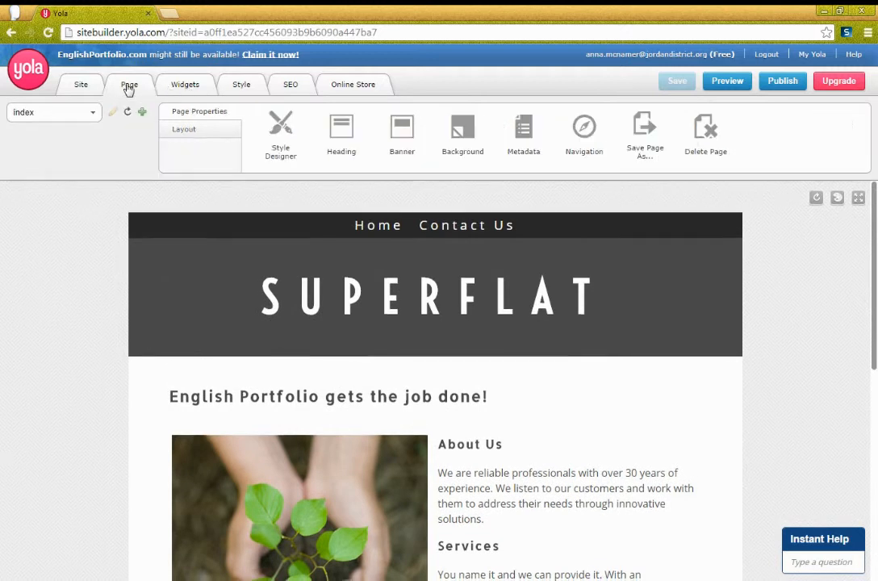
left_click(232, 89)
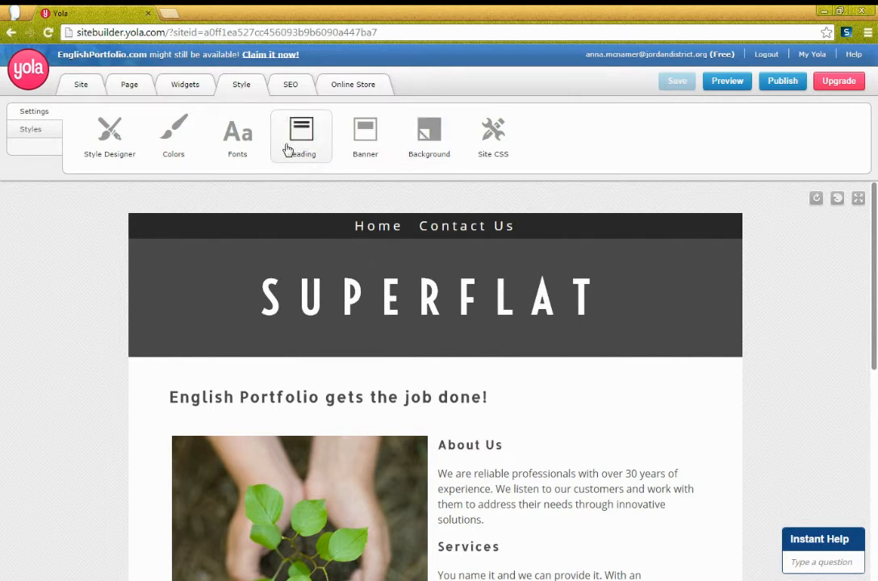
left_click(130, 89)
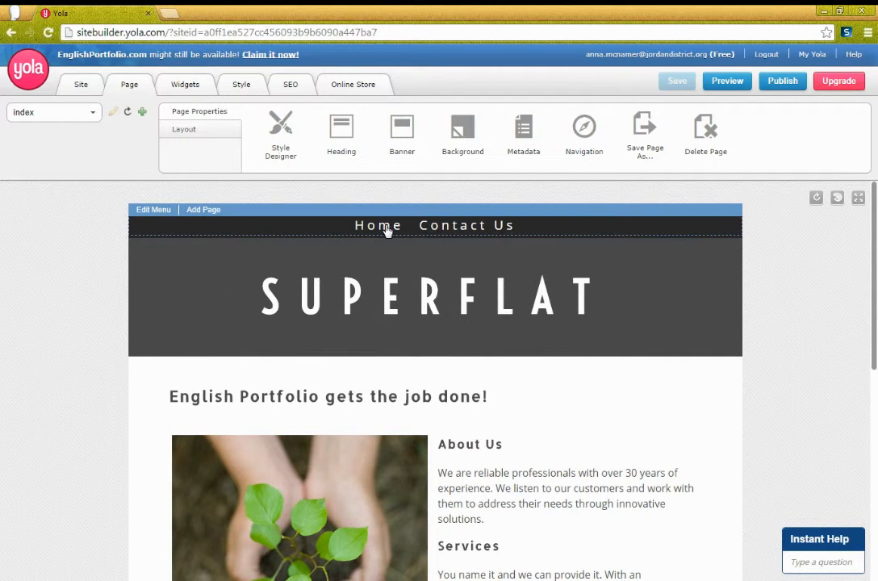
- Delete the Contact Us page so only Home remains, and begin a new page
left_click(459, 229)
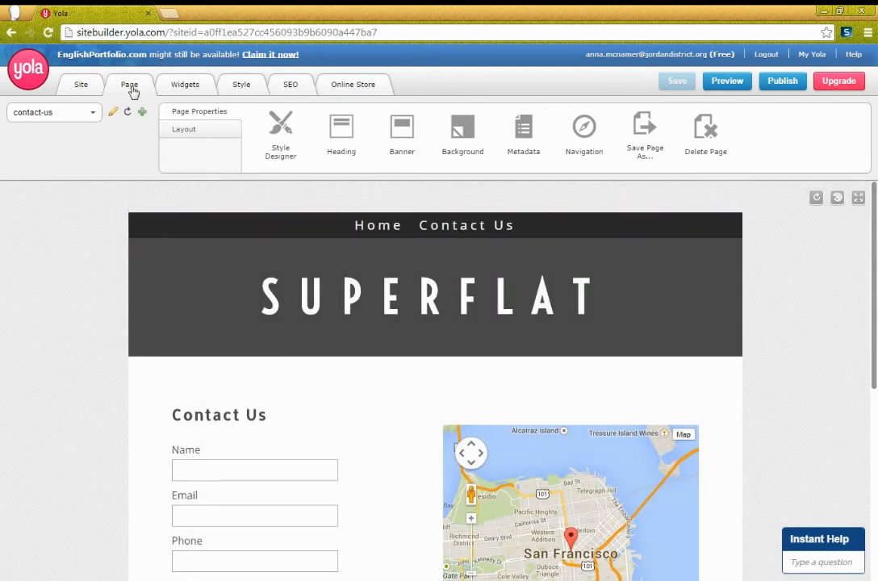
left_click(699, 146)
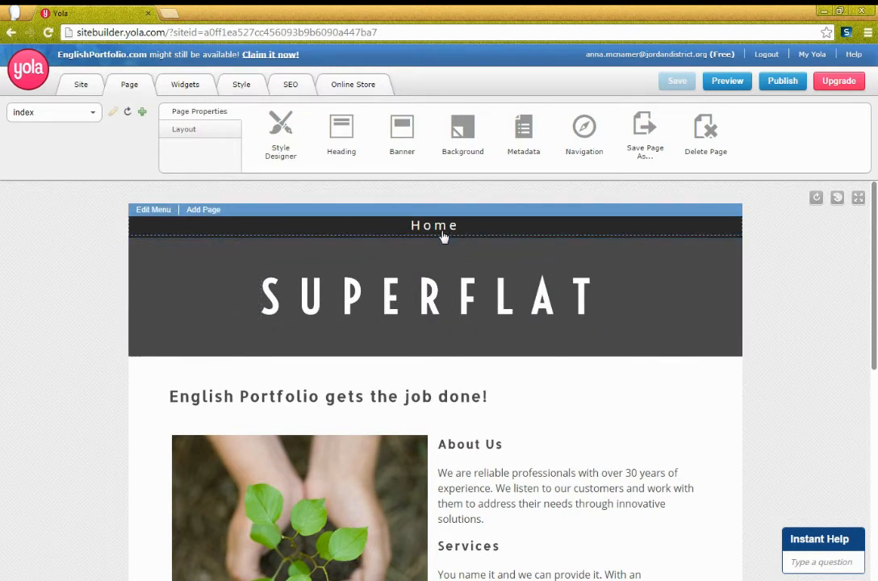
left_click(142, 112)
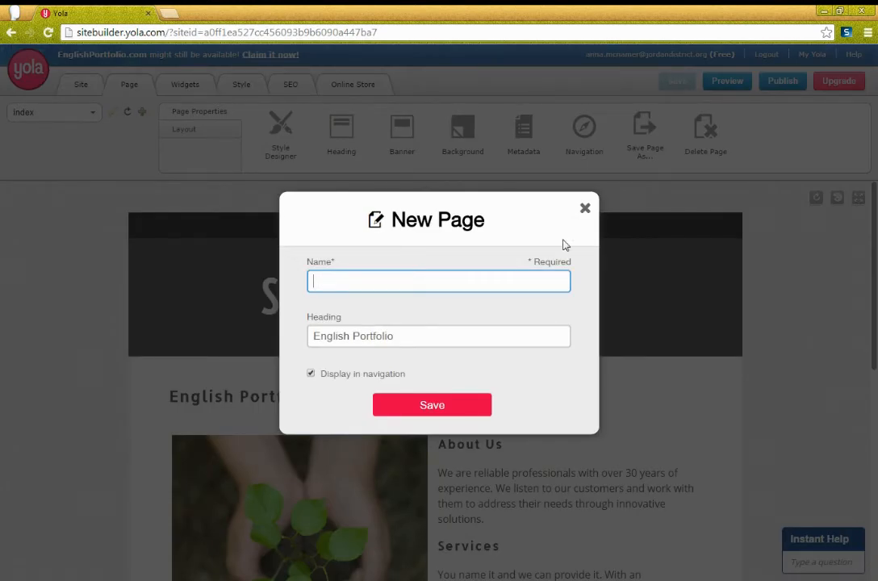
- Reopen the New Page form and try to create a page named 'Blog'
left_click(584, 209)
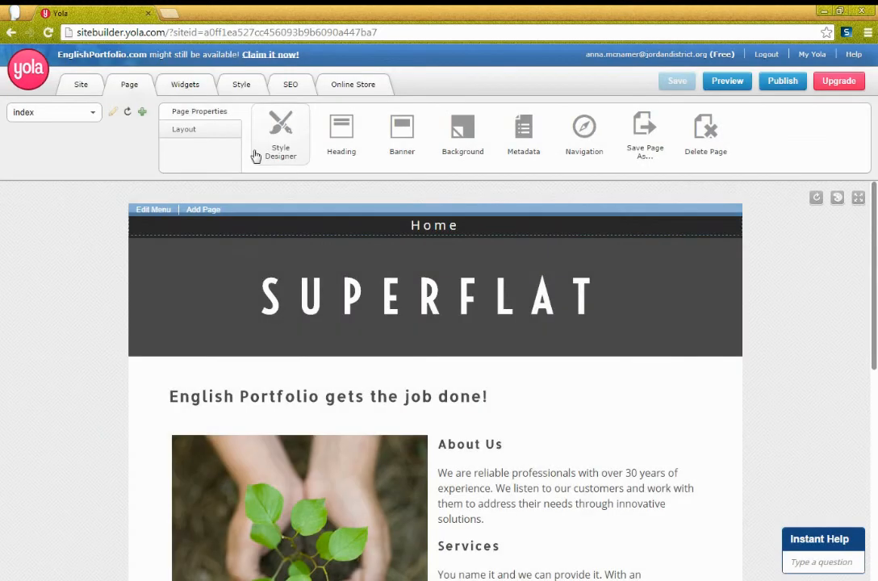
left_click(143, 113)
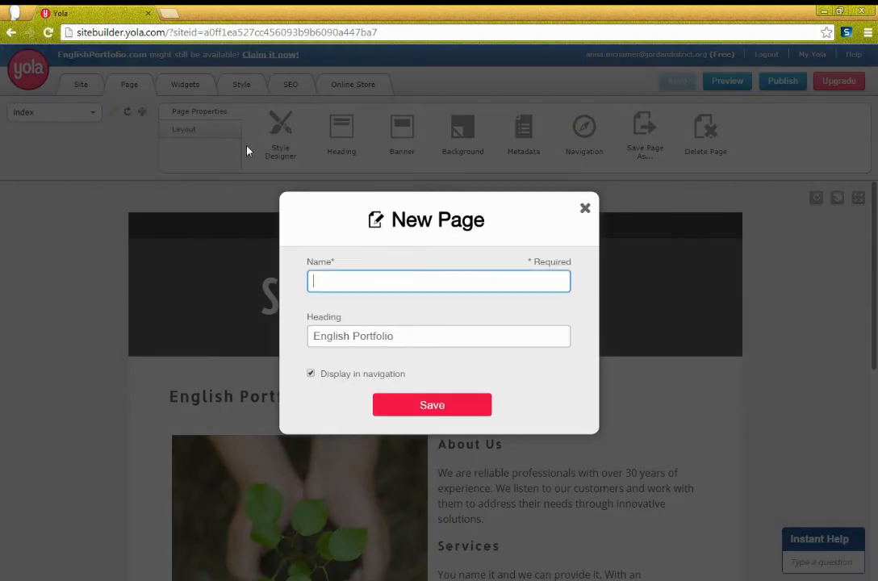
type("Blog")
left_click(441, 405)
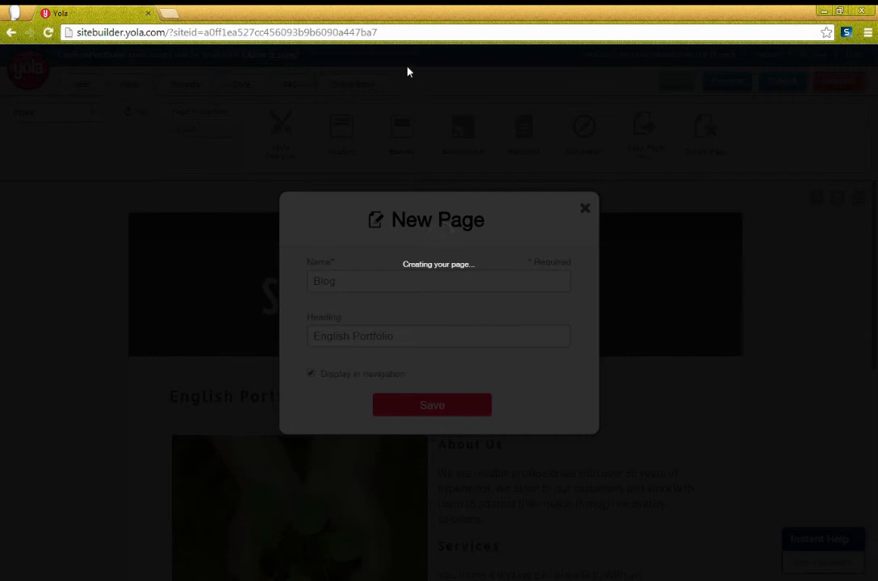
- Reload the stalled Sitebuilder from the address bar and return to the page-level options
left_click(402, 35)
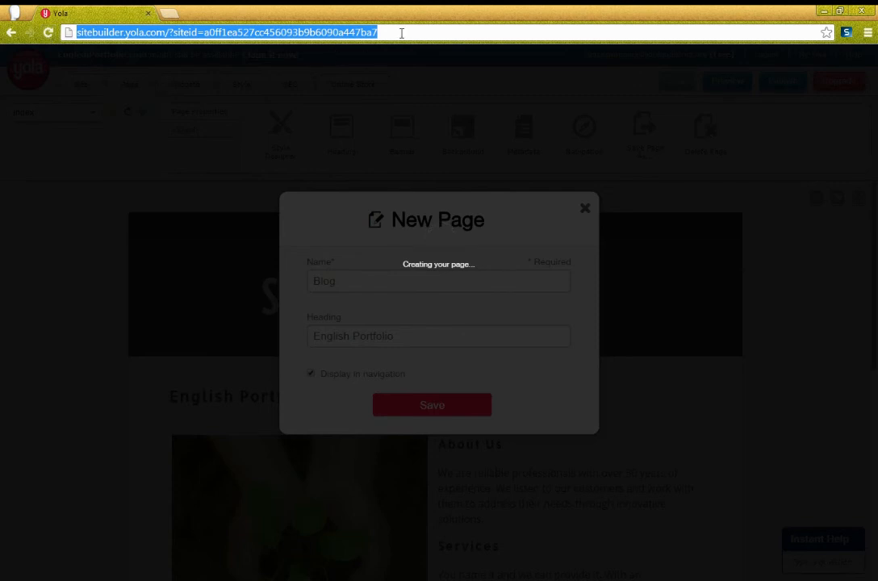
left_click(401, 33)
key("Return")
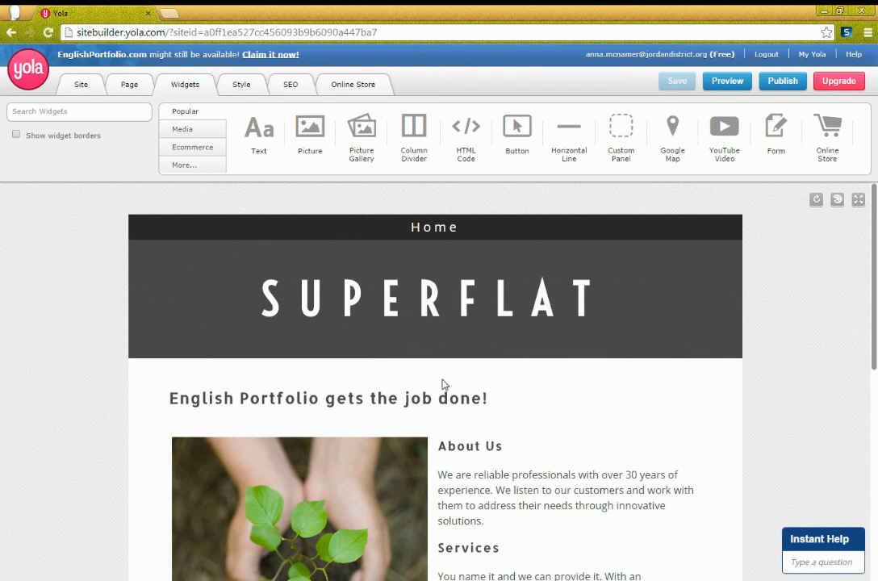
left_click(132, 85)
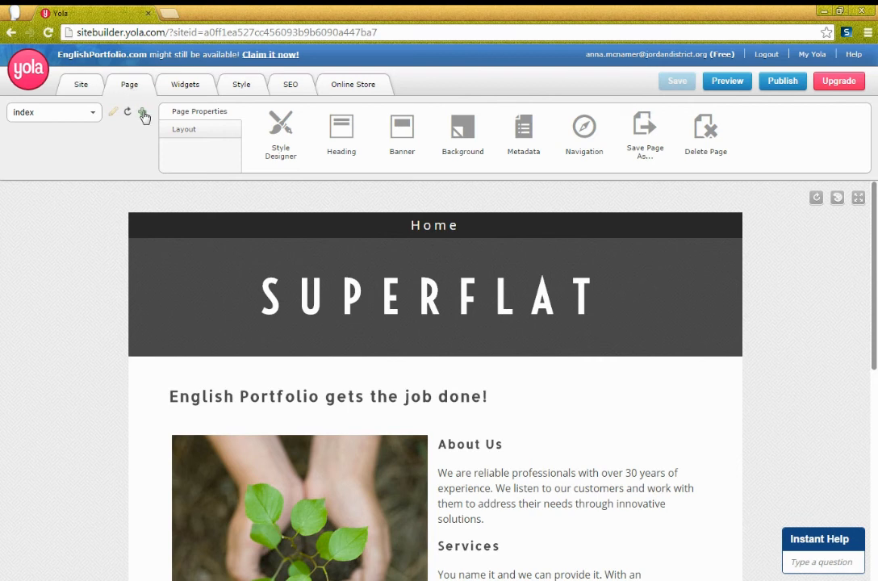
- Create two new pages named 'Blog' and 'Essays'
left_click(143, 113)
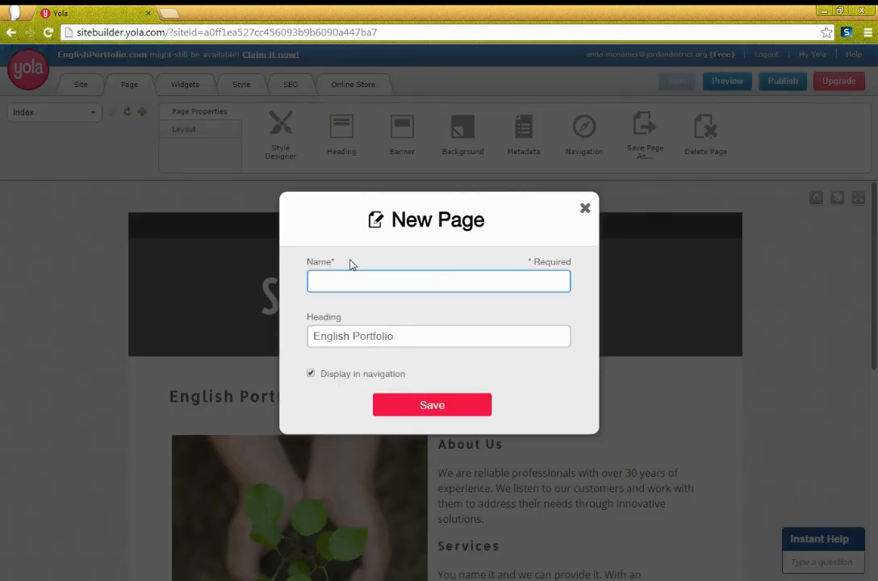
type("Blog")
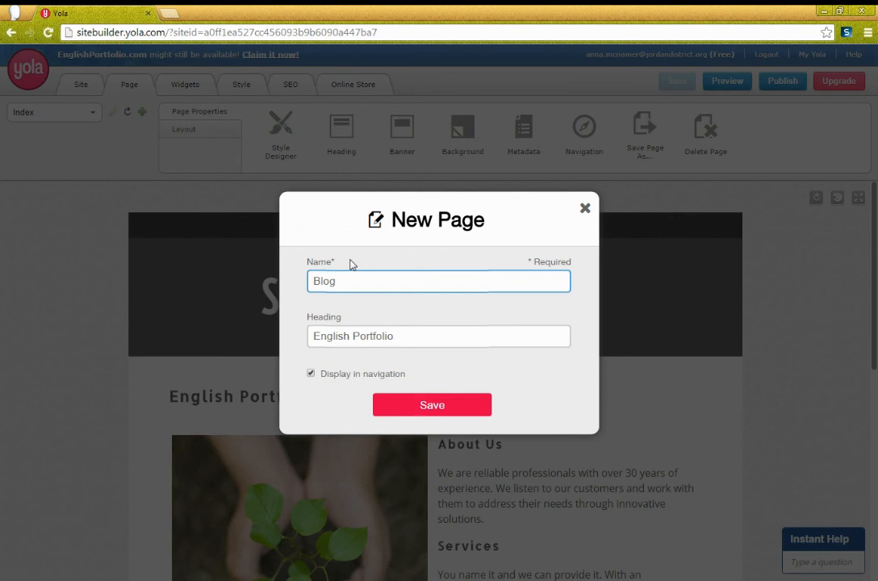
left_click(407, 409)
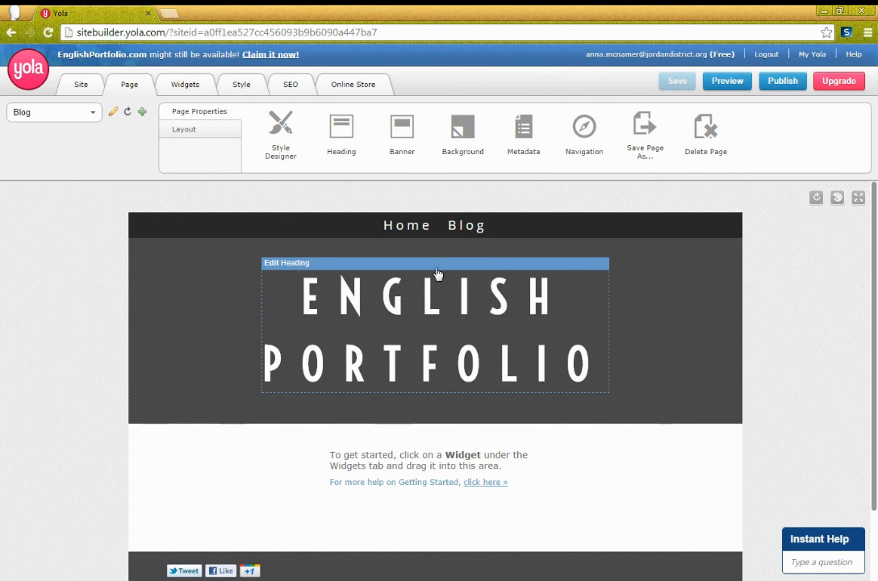
left_click(143, 113)
type("Essays")
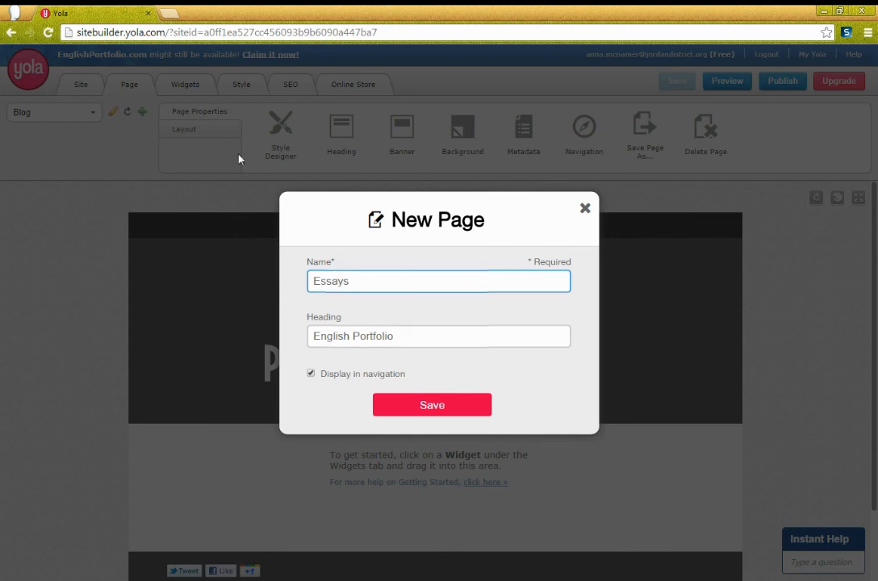
left_click(430, 409)
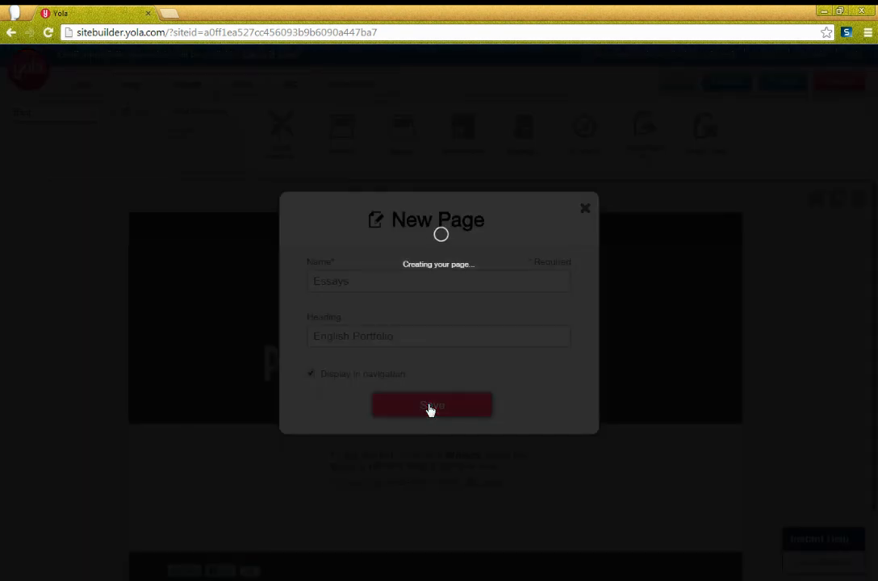